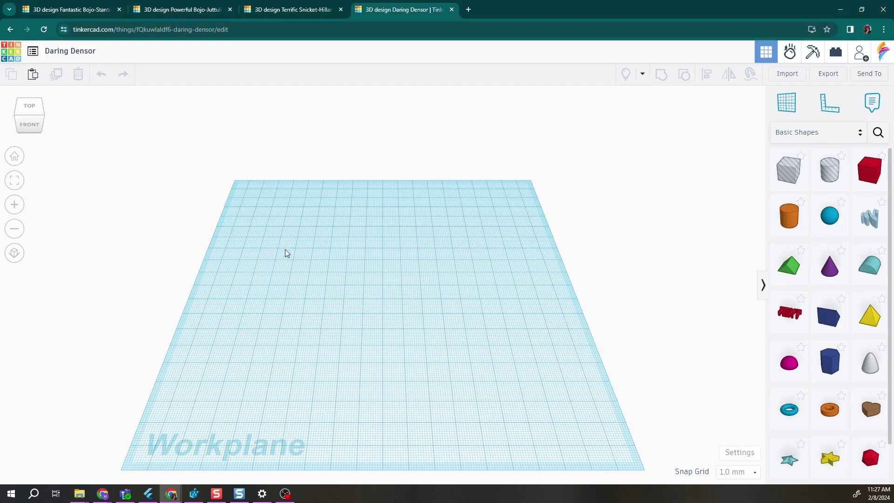
Step: In the mom design, shorten the Mom text to about 13 mm high and lower it into the purple heart
{"action": "left_click", "coordinate": [281, 11]}
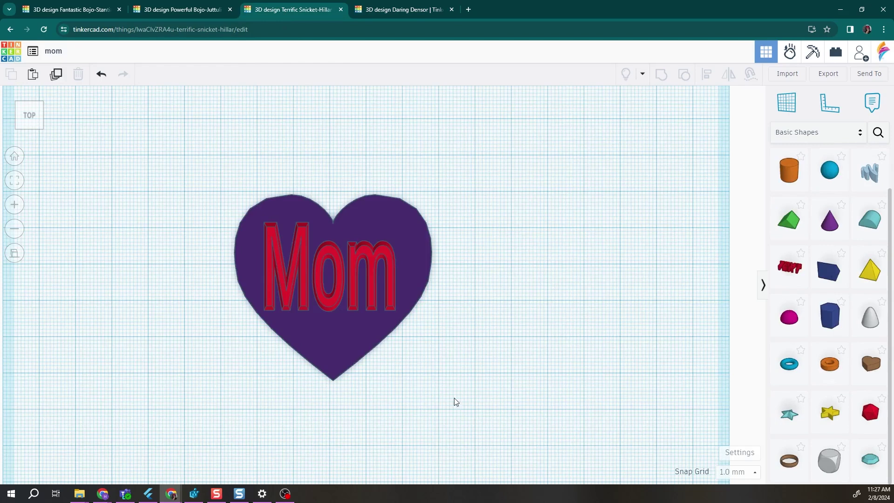
{"action": "right_click_drag", "start_coordinate": [455, 401], "coordinate": [403, 283]}
{"action": "right_click_drag", "start_coordinate": [482, 379], "coordinate": [338, 265]}
{"action": "left_click", "coordinate": [337, 266]}
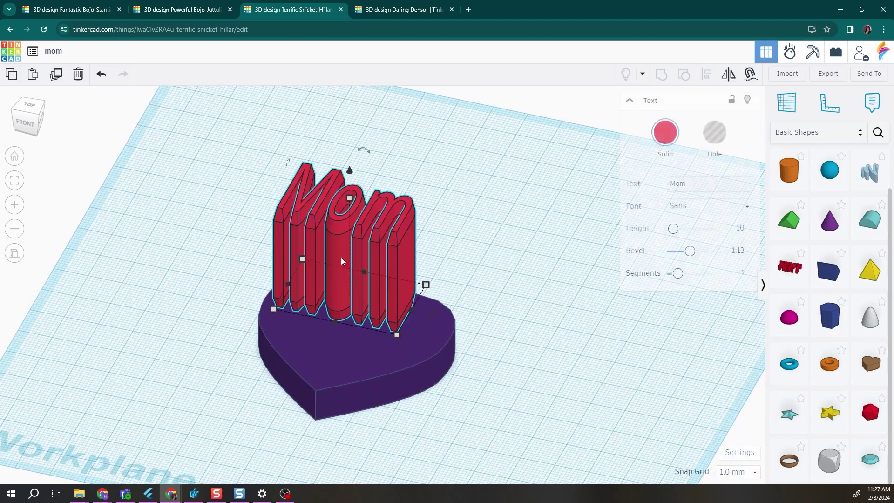
{"action": "left_click_drag", "start_coordinate": [357, 175], "coordinate": [351, 309]}
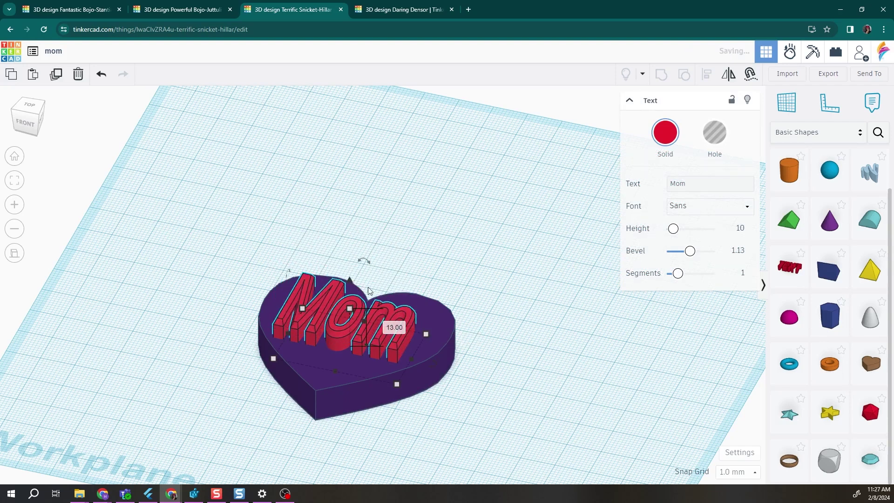
{"action": "left_click", "coordinate": [403, 216]}
{"action": "right_click_drag", "start_coordinate": [404, 216], "coordinate": [494, 172]}
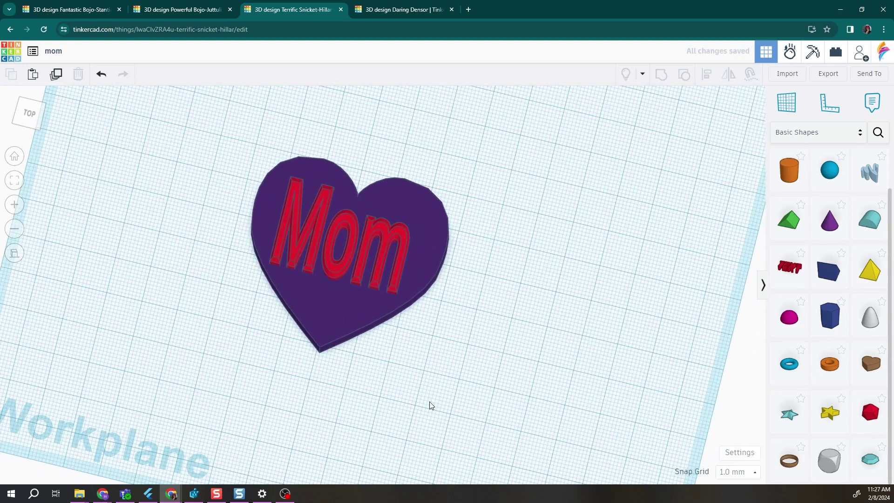
Step: Group the Mom text with its purple heart and copy the combined shape into the empty Daring Densor design
{"action": "middle_click_drag", "start_coordinate": [447, 389], "coordinate": [443, 418]}
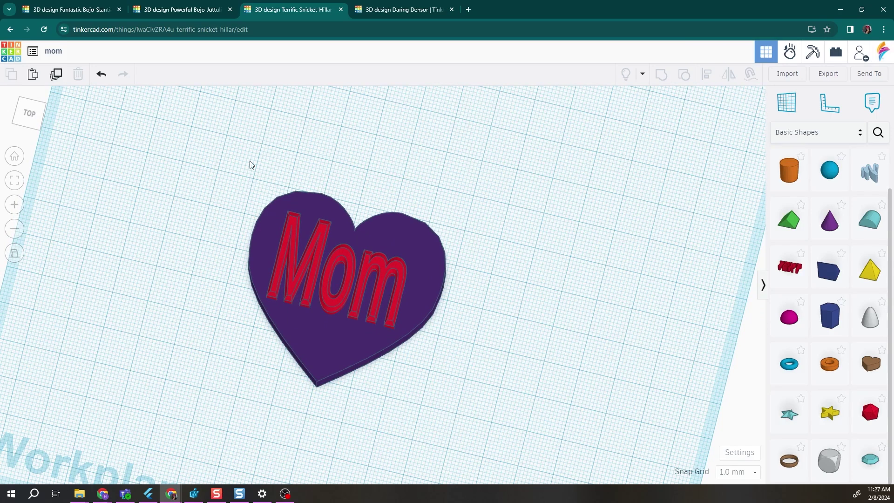
{"action": "left_click_drag", "start_coordinate": [214, 185], "coordinate": [464, 357]}
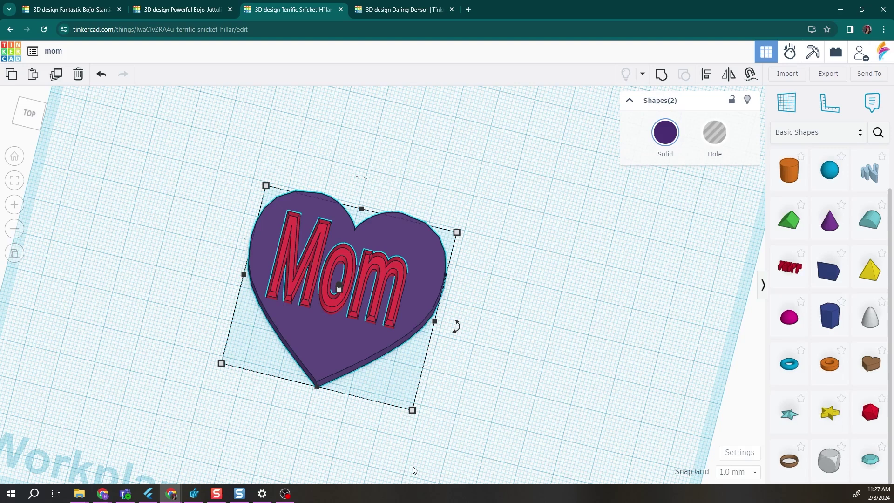
{"action": "left_click", "coordinate": [661, 74]}
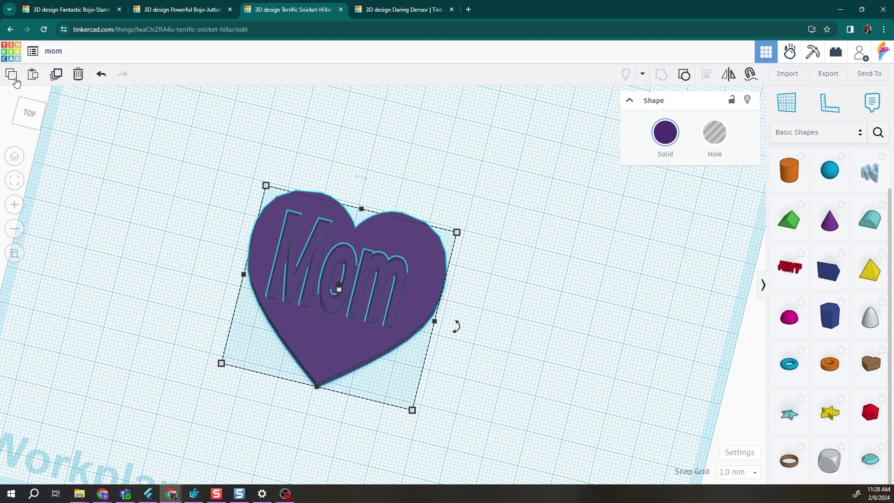
{"action": "left_click", "coordinate": [21, 82]}
{"action": "left_click", "coordinate": [401, 9]}
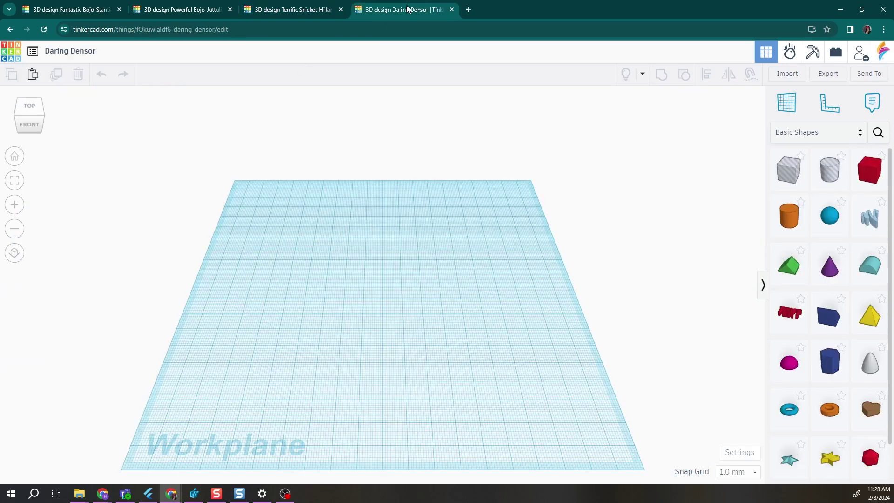
{"action": "left_click", "coordinate": [33, 75]}
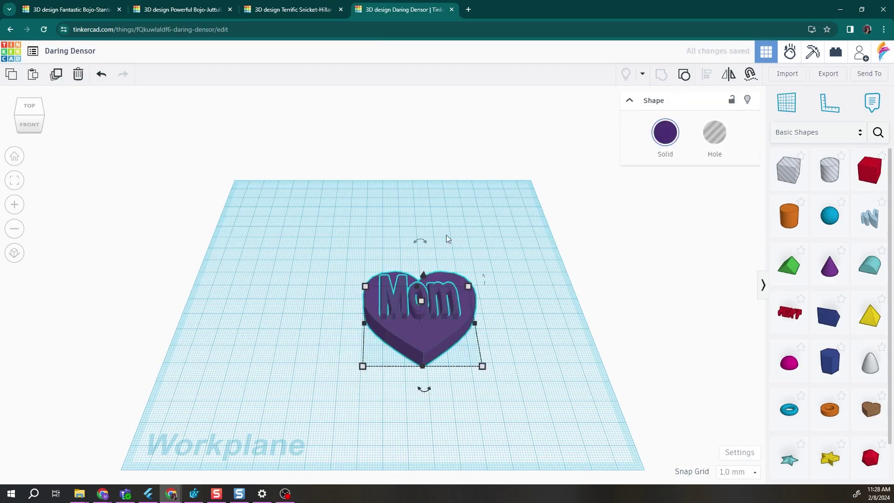
{"action": "left_click", "coordinate": [353, 220]}
{"action": "mouse_move", "coordinate": [314, 283]}
{"action": "right_mouse_down"}
{"action": "mouse_move", "coordinate": [293, 323]}
{"action": "mouse_move", "coordinate": [326, 266]}
{"action": "mouse_move", "coordinate": [377, 261]}
{"action": "mouse_move", "coordinate": [329, 291]}
{"action": "right_mouse_up"}
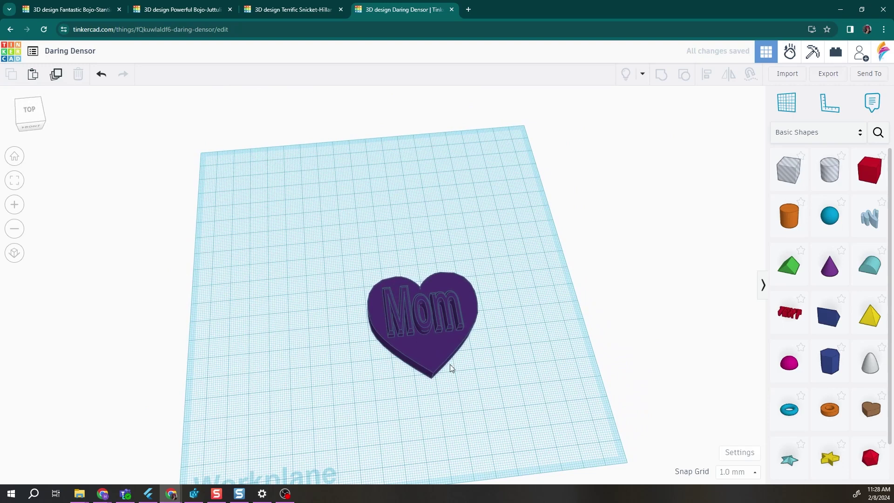
Step: Group the blue name heart with its lettering and ring, and copy it into the Daring Densor design
{"action": "left_click", "coordinate": [183, 9]}
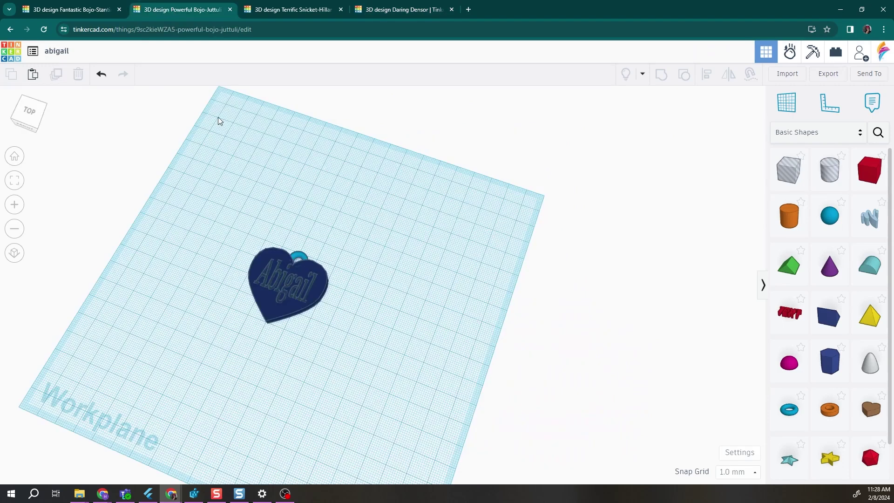
{"action": "left_click_drag", "start_coordinate": [217, 216], "coordinate": [376, 356]}
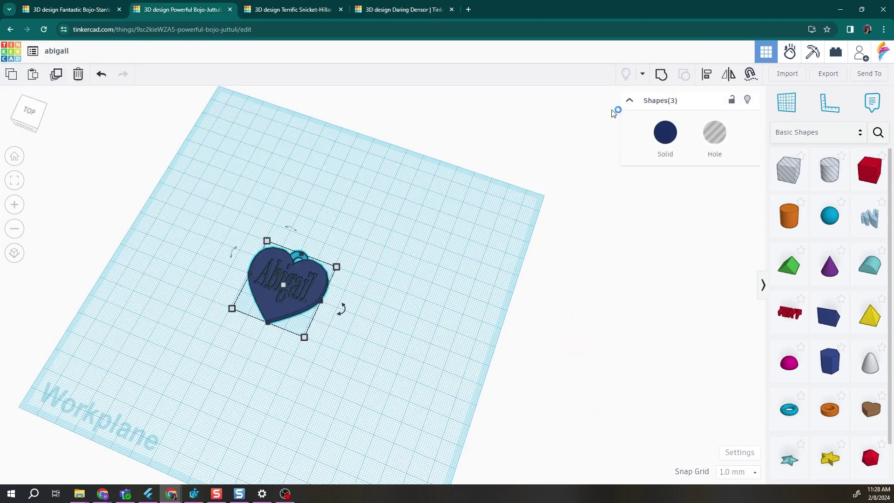
{"action": "left_click", "coordinate": [671, 74]}
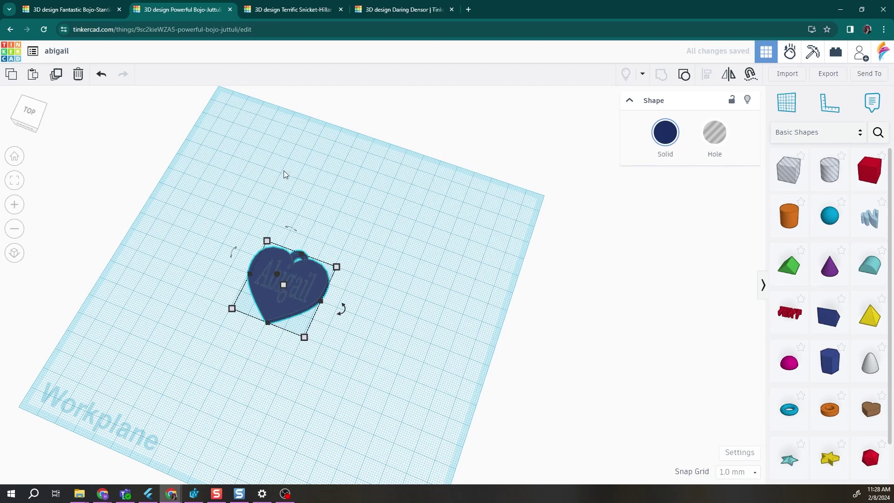
{"action": "right_click_drag", "start_coordinate": [224, 294], "coordinate": [272, 313]}
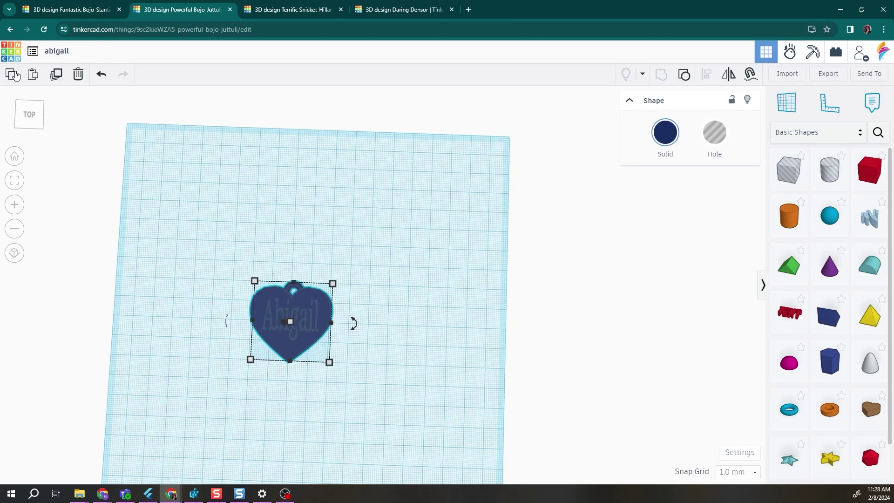
{"action": "left_click", "coordinate": [398, 10]}
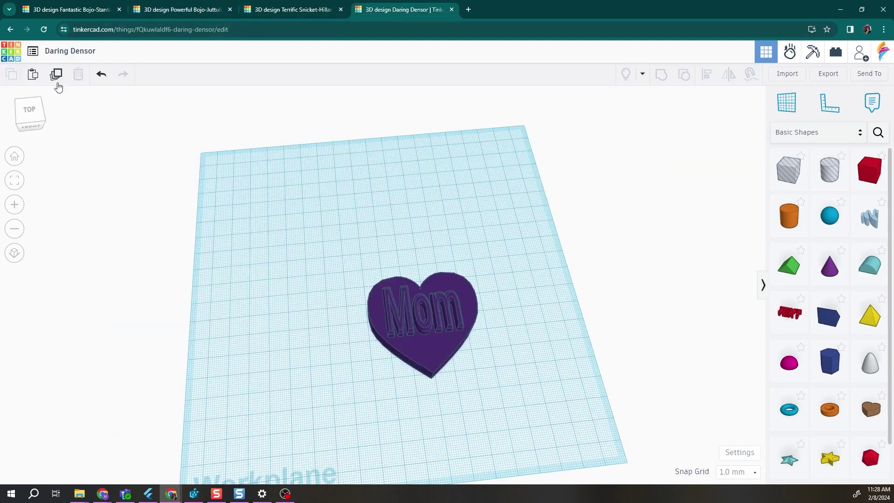
{"action": "left_click", "coordinate": [32, 74]}
Step: Copy the red love heart from the love design into the Daring Densor design
{"action": "left_click", "coordinate": [60, 16]}
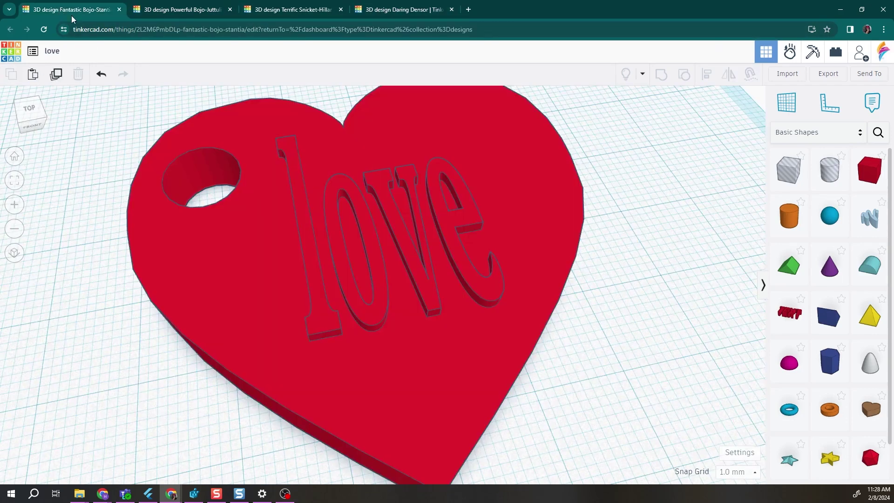
{"action": "left_click", "coordinate": [235, 235]}
{"action": "right_click_drag", "start_coordinate": [235, 235], "coordinate": [77, 175]}
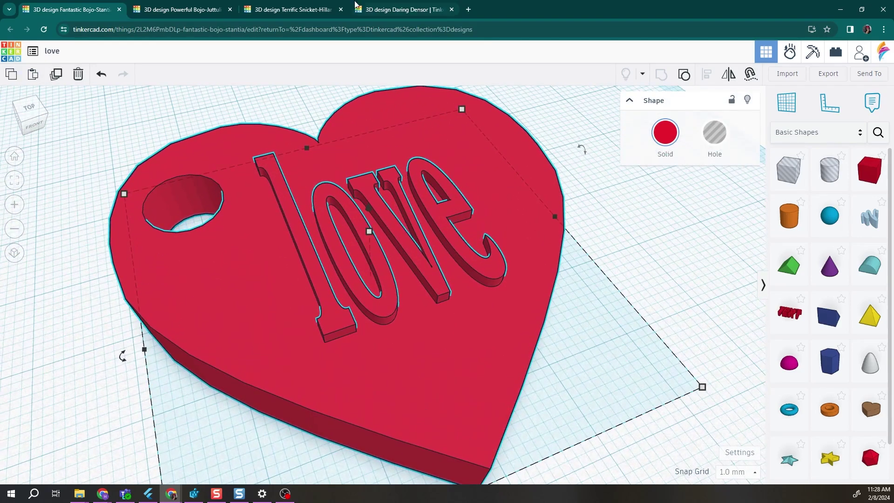
{"action": "left_click", "coordinate": [380, 10]}
{"action": "key", "text": "ctrl+v"}
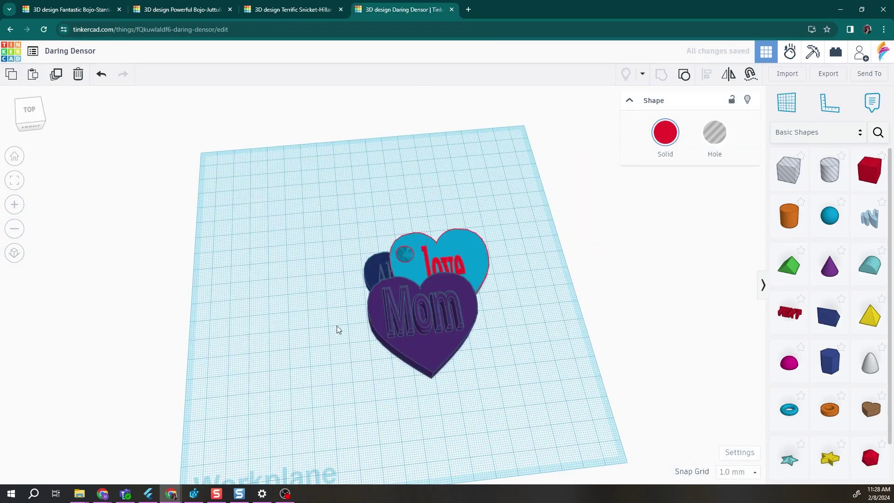
{"action": "left_click", "coordinate": [528, 320]}
Step: Move the blue name heart and the red love heart clear of the Mom heart so all three sit close together without overlapping
{"action": "right_click_drag", "start_coordinate": [529, 319], "coordinate": [466, 324]}
{"action": "left_click_drag", "start_coordinate": [370, 251], "coordinate": [306, 237]}
{"action": "left_click_drag", "start_coordinate": [469, 239], "coordinate": [447, 216]}
{"action": "left_click_drag", "start_coordinate": [324, 254], "coordinate": [312, 265]}
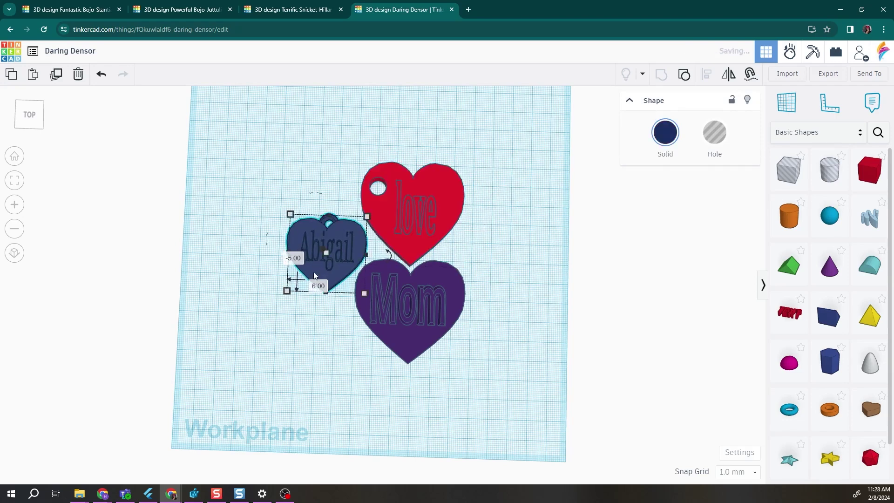
{"action": "middle_click_drag", "start_coordinate": [283, 320], "coordinate": [282, 338]}
{"action": "right_click_drag", "start_coordinate": [282, 339], "coordinate": [279, 384]}
{"action": "middle_click_drag", "start_coordinate": [278, 385], "coordinate": [289, 365]}
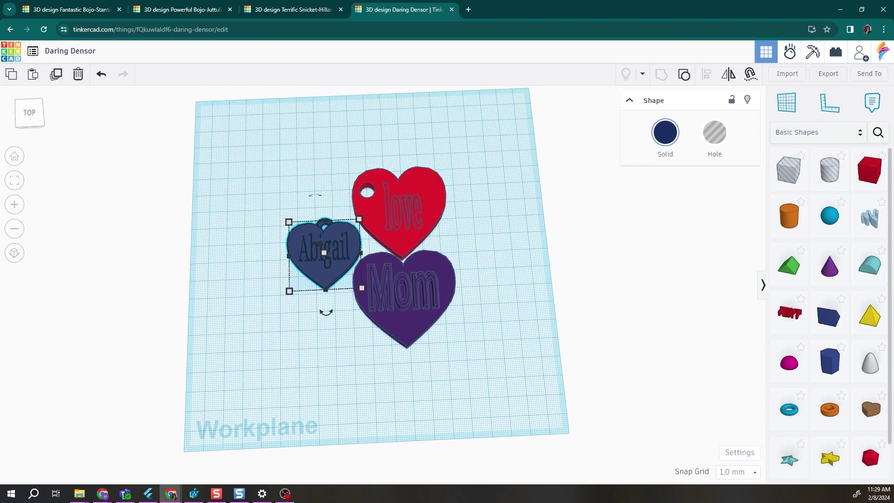
Step: Check the workplane's width and length in the workspace settings without changing them
{"action": "left_click", "coordinate": [740, 453]}
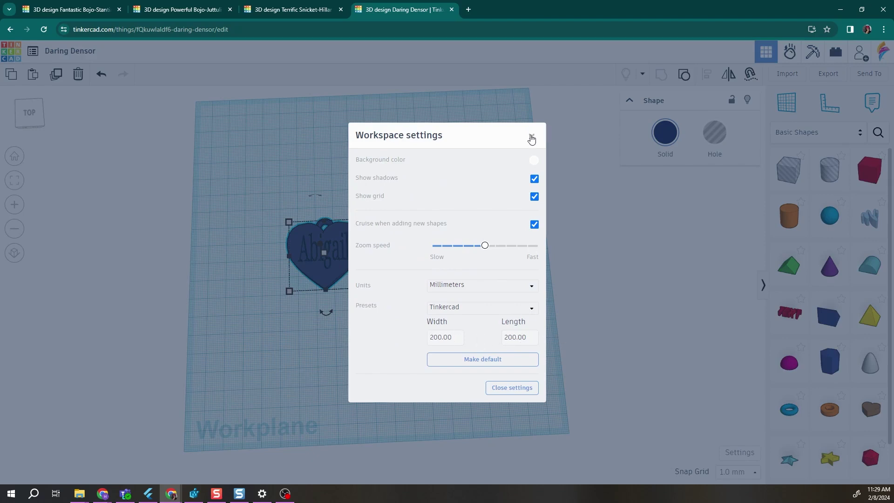
{"action": "left_click", "coordinate": [531, 136]}
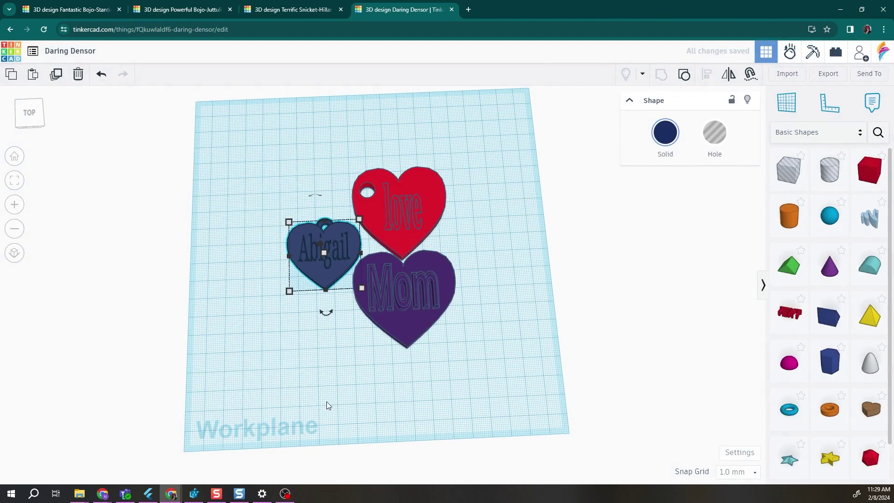
{"action": "right_click_drag", "start_coordinate": [336, 382], "coordinate": [340, 213]}
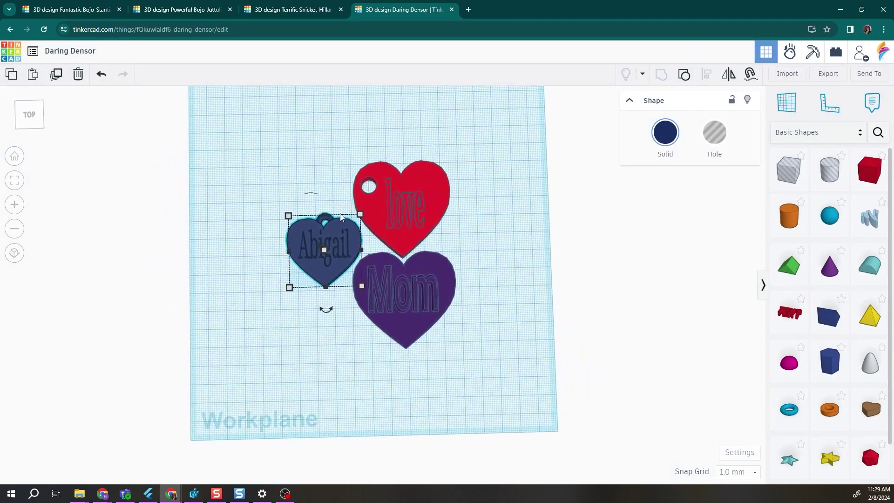
Step: Send everything in the design to the Robo 3D printing service and return to the Daring Densor design
{"action": "left_click", "coordinate": [280, 141]}
{"action": "left_click", "coordinate": [826, 81]}
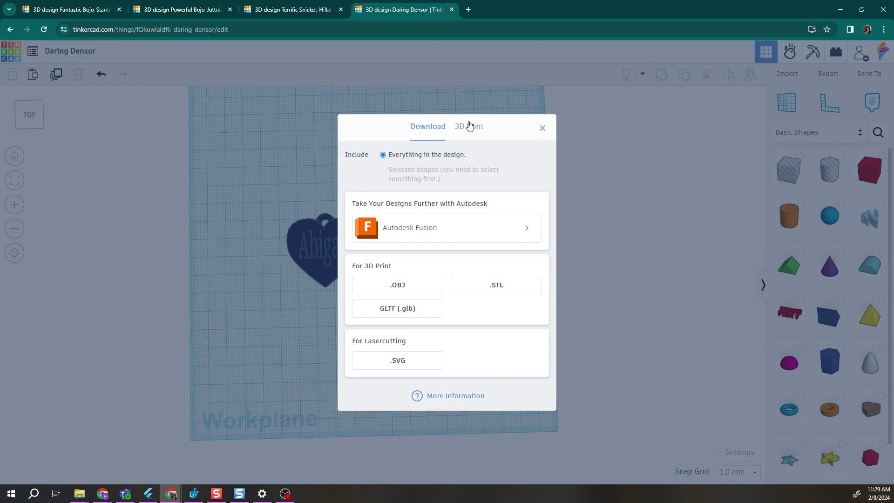
{"action": "left_click", "coordinate": [475, 132]}
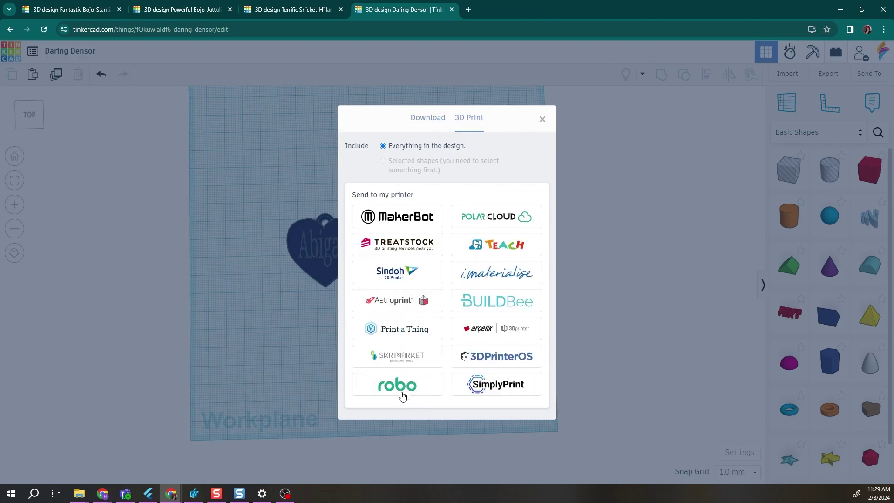
{"action": "left_click", "coordinate": [402, 395]}
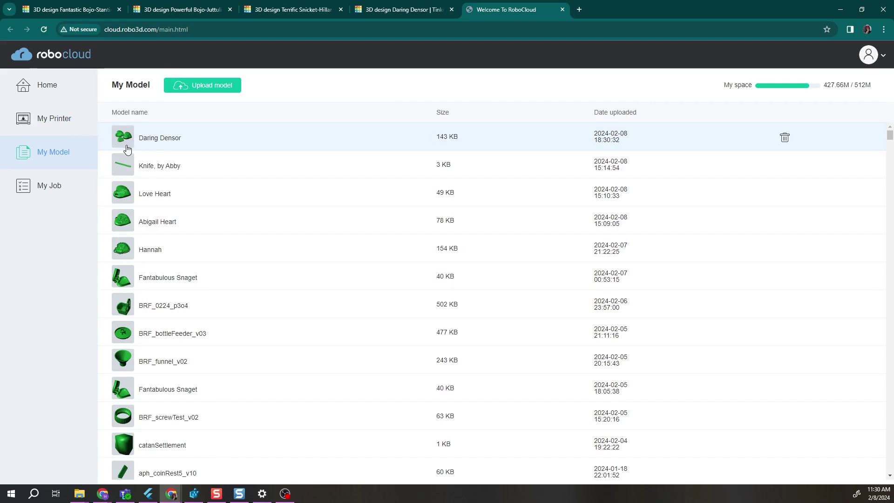
{"action": "left_click", "coordinate": [410, 4]}
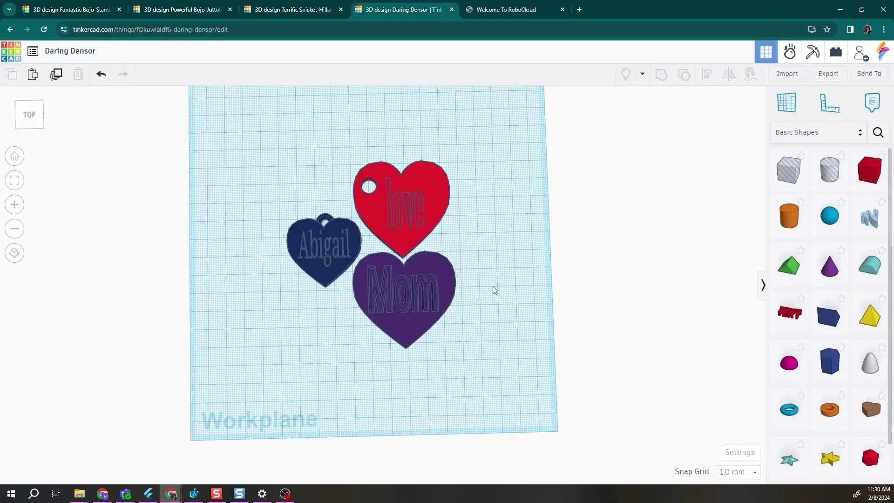